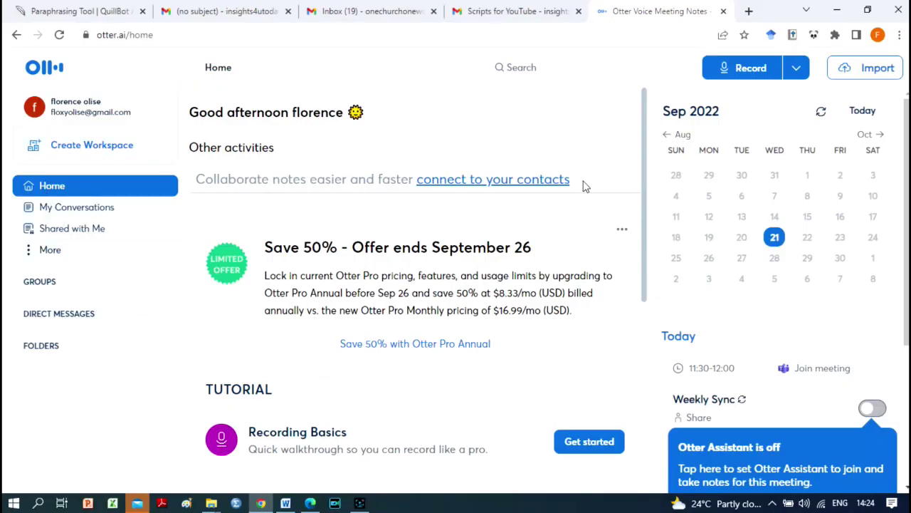
- Import the WhatsApp Audio recording from Downloads into Otter for transcription
scroll(784, 285, "down", 2)
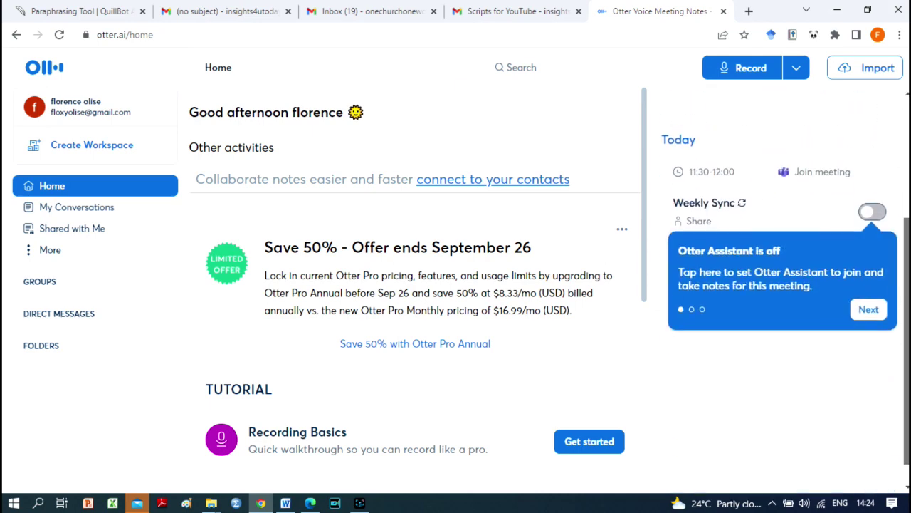
scroll(783, 285, "up", 2)
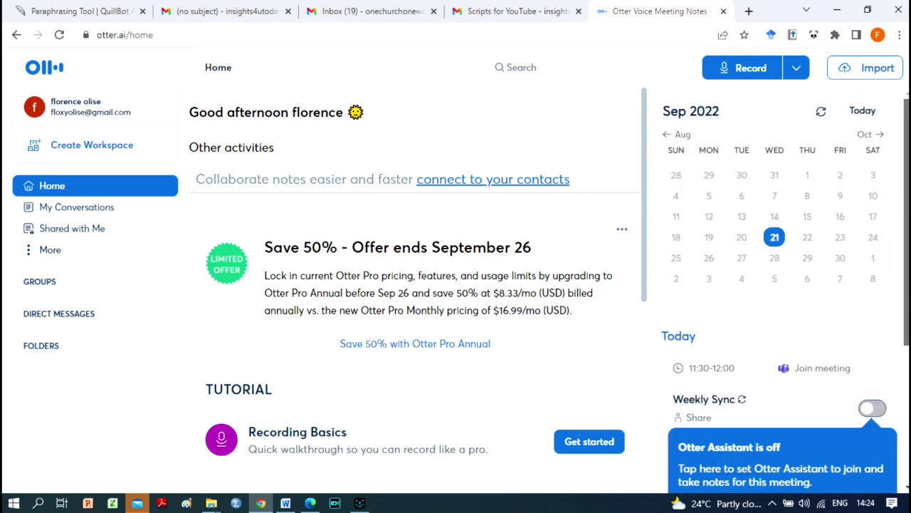
left_click(858, 74)
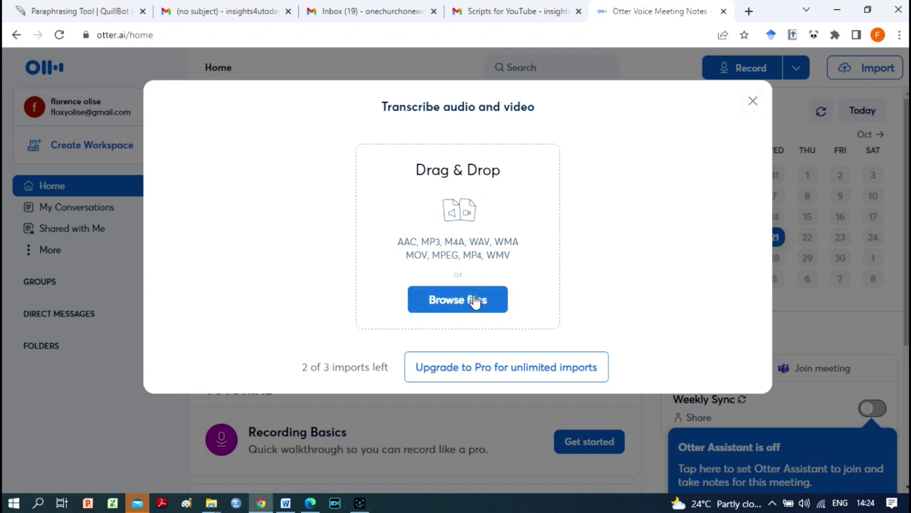
left_click(476, 300)
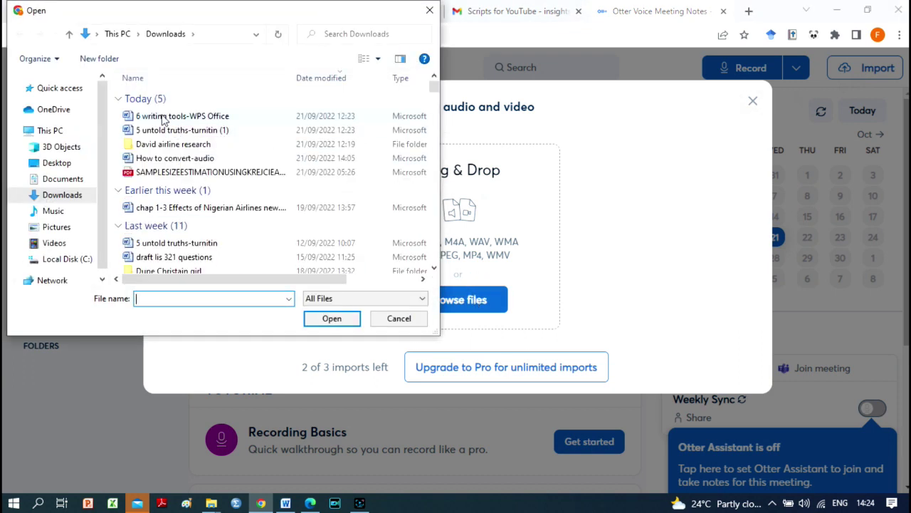
scroll(431, 91, "down", 10)
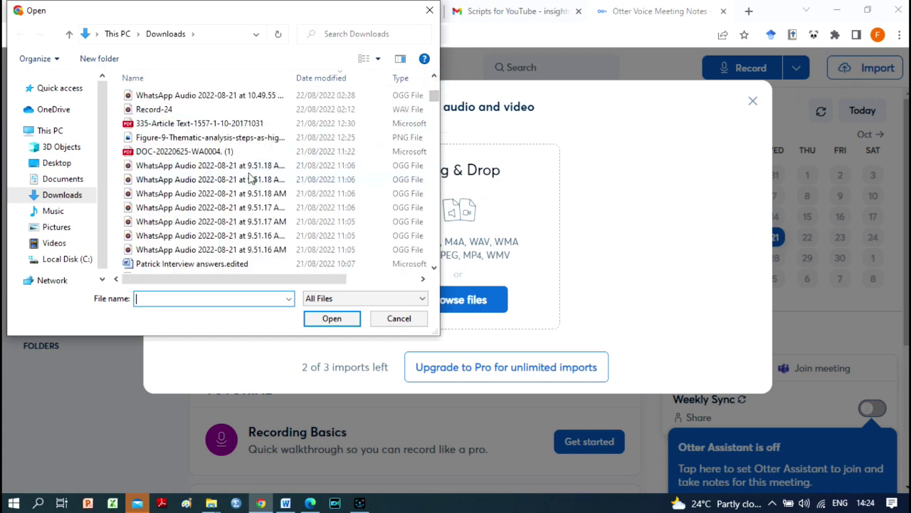
left_click(249, 164)
left_click(332, 318)
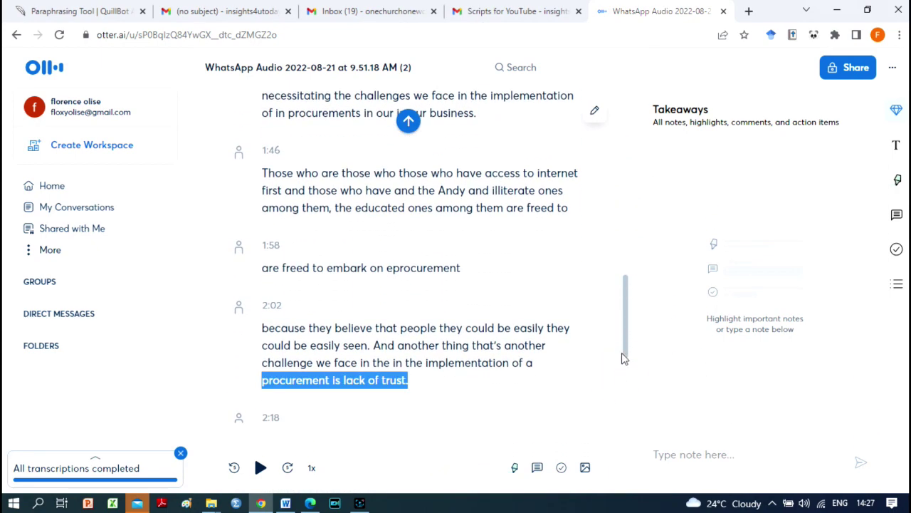
- Read to the end of the Otter transcript and open its More Options (⋮) menu
left_click_drag(624, 358, 630, 389)
left_click_drag(628, 340, 624, 406)
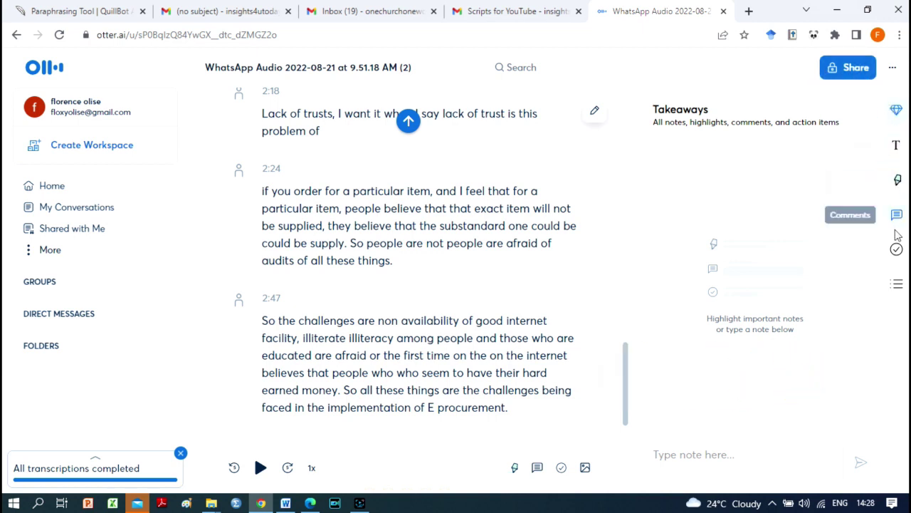
left_click(893, 68)
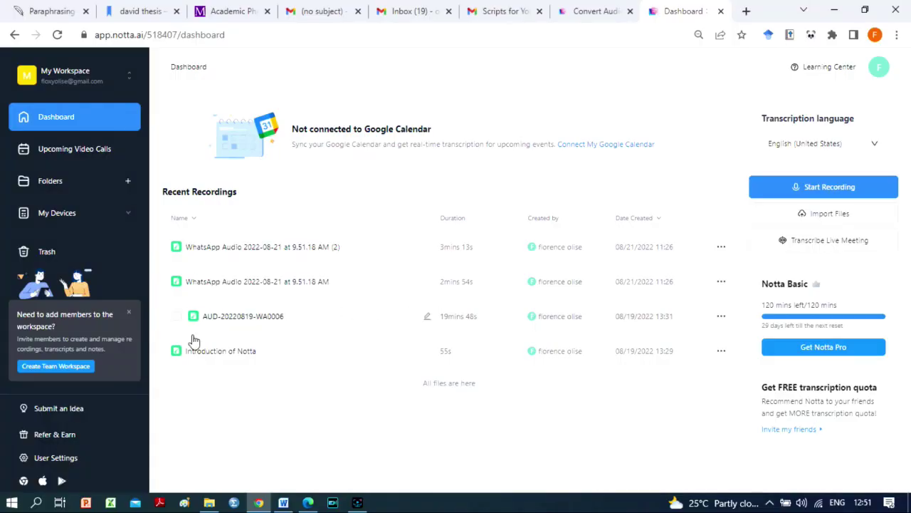
- Upload Record-24 into Notta and close the import window once it succeeds
left_click(815, 214)
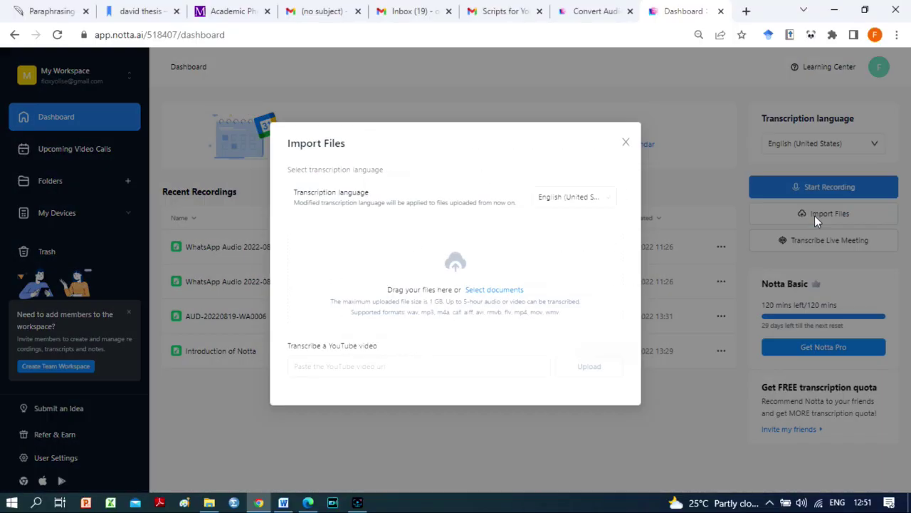
left_click(490, 290)
left_click(152, 229)
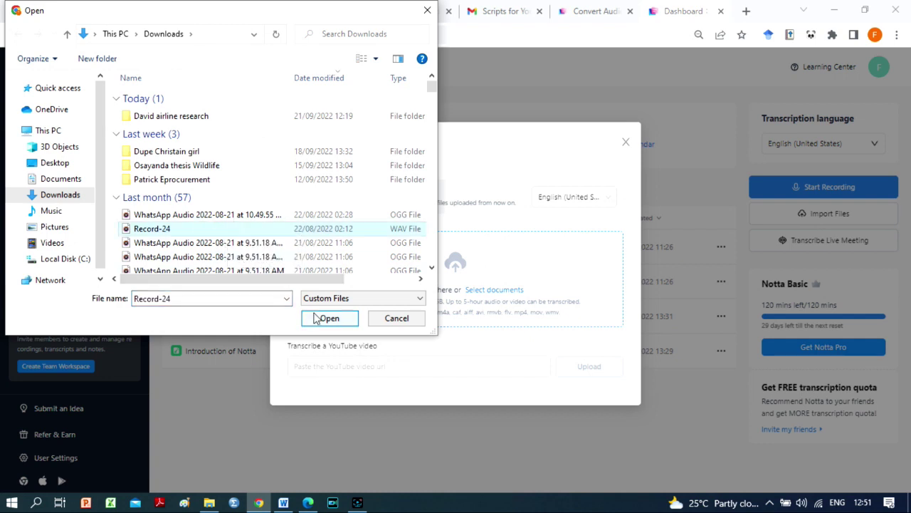
left_click(329, 319)
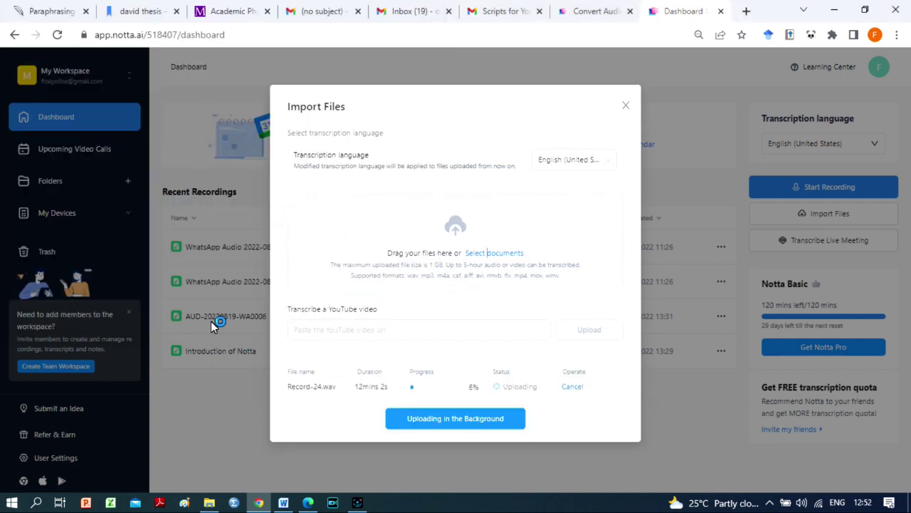
left_click(360, 329)
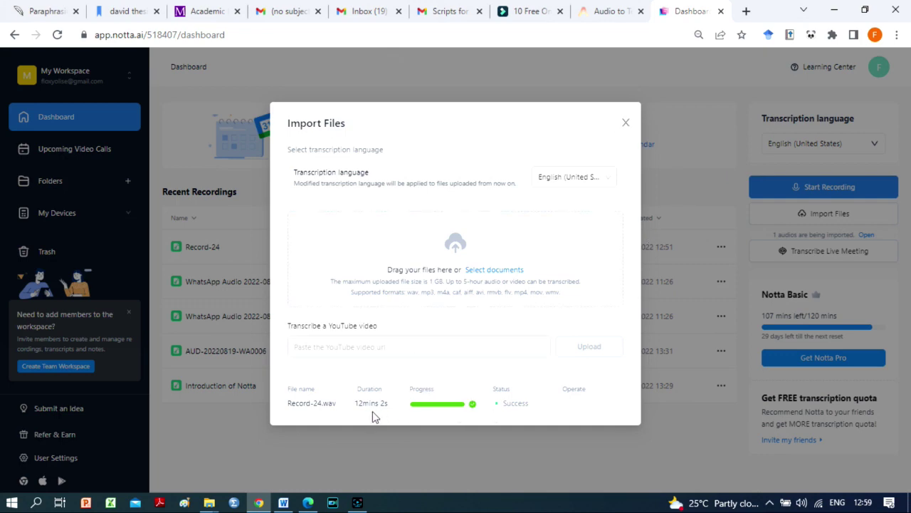
left_click(625, 124)
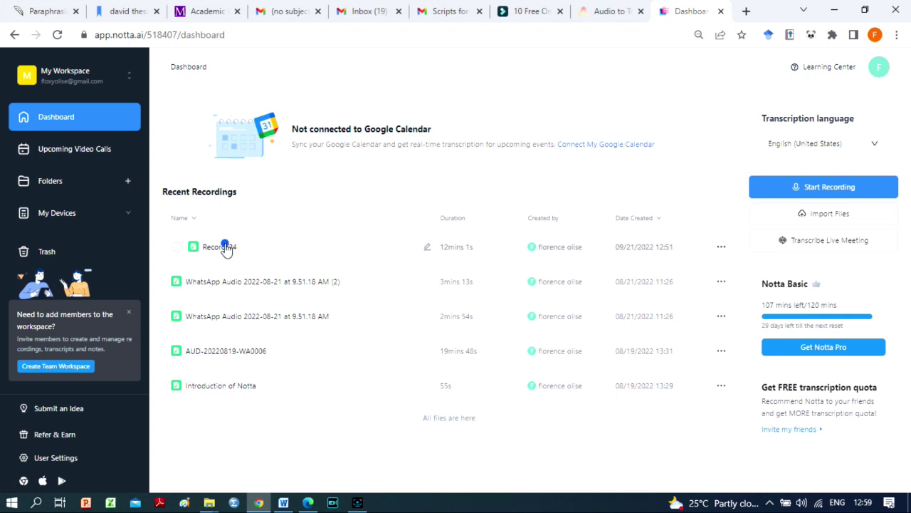
- Open the Record-24 transcript and read down to the Basic plan's five-minute cutoff
left_click(221, 247)
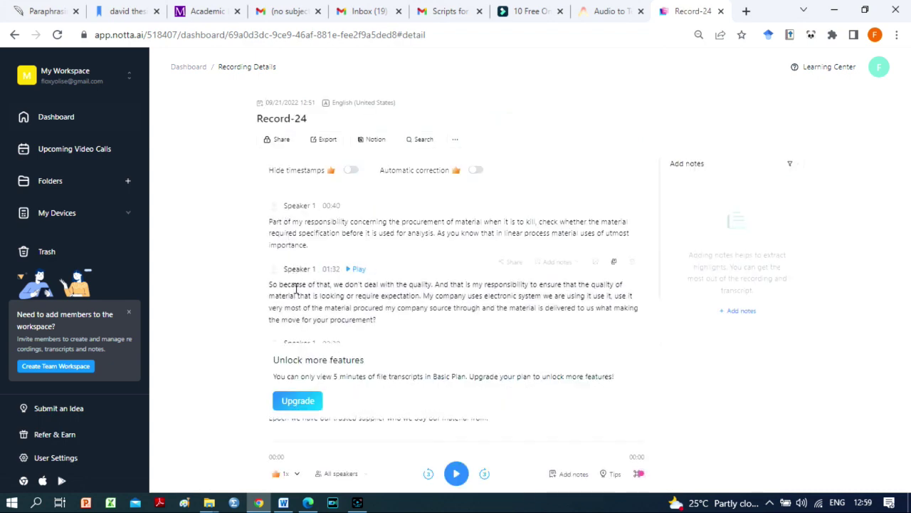
left_click_drag(660, 204, 662, 313)
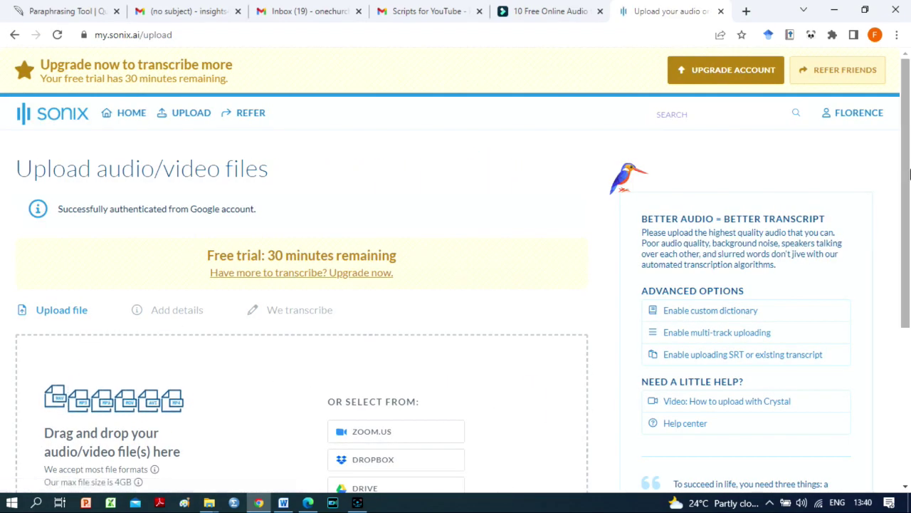
- Upload the WhatsApp interview audio to Sonix and start transcribing it in English
scroll(214, 321, "down", 2)
scroll(69, 399, "up", 2)
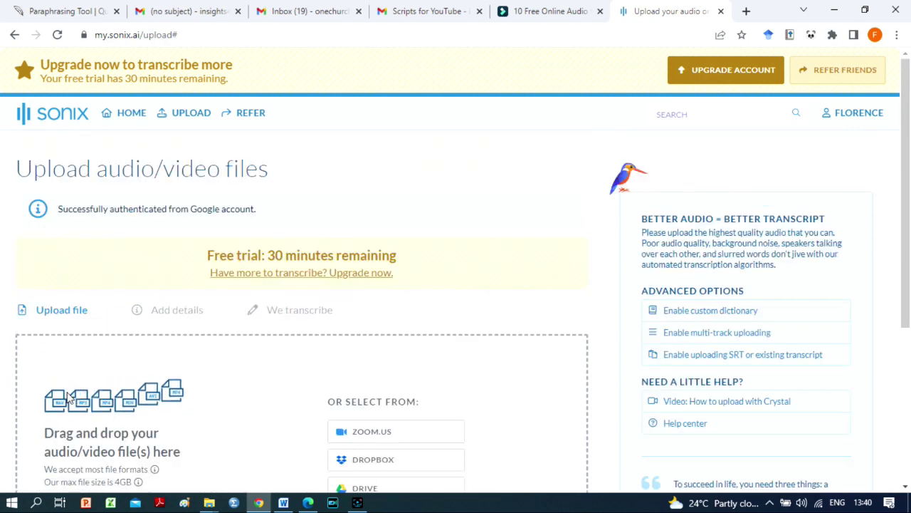
left_click(69, 398)
left_click(320, 316)
scroll(434, 404, "down", 3)
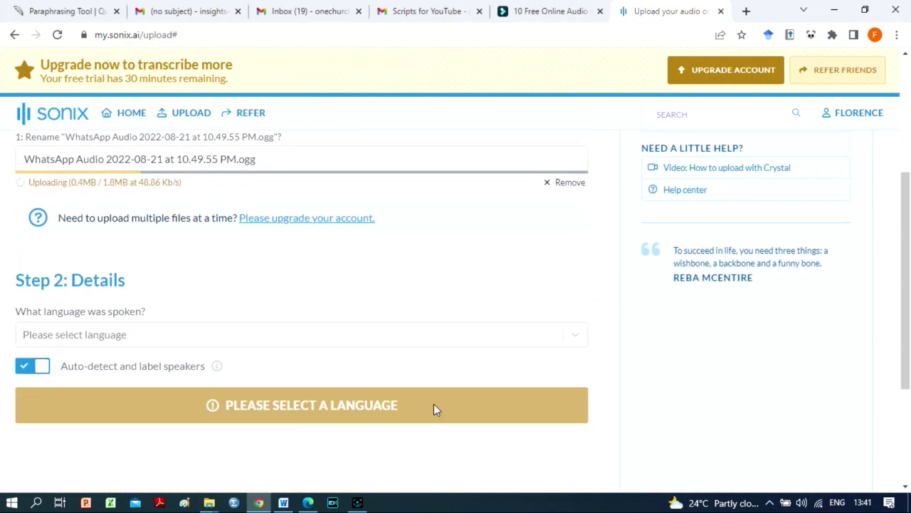
left_click(498, 333)
left_click(343, 294)
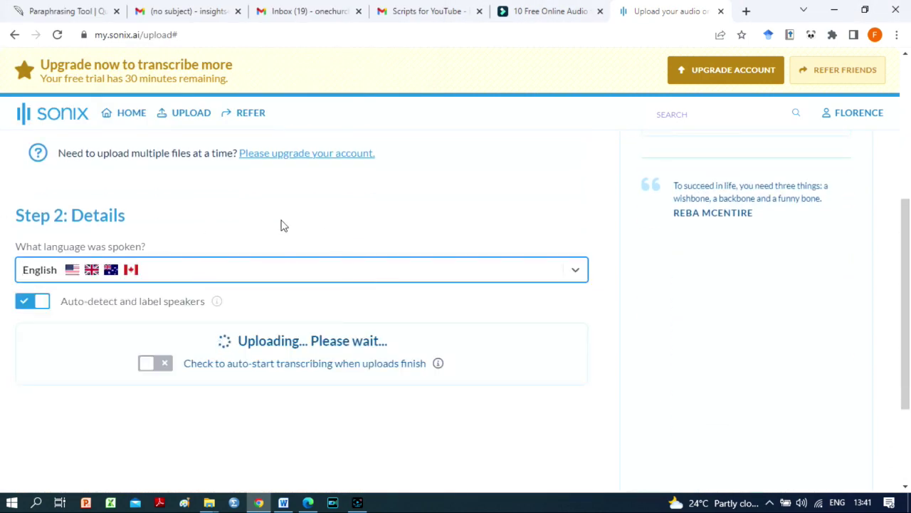
left_click(278, 338)
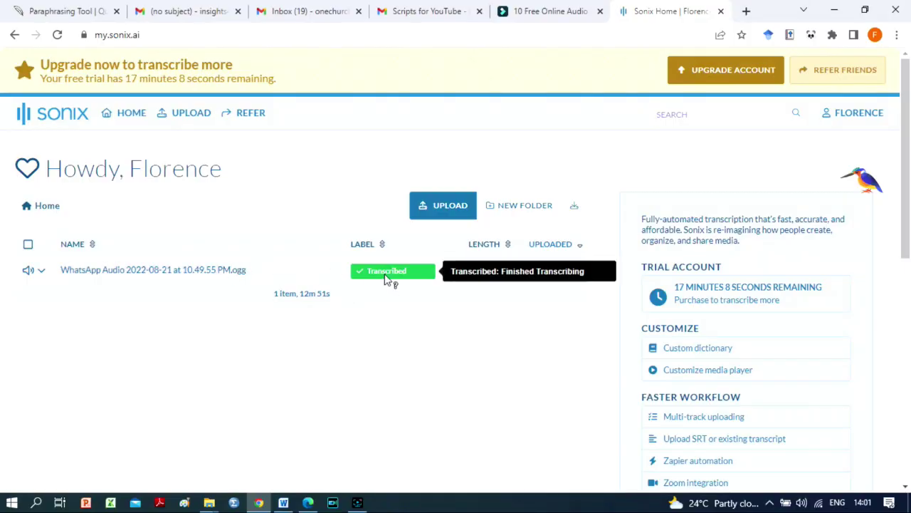
- Answer the profile questions (Education, Just me, 21-100 hours) to view the interview transcript
left_click(232, 272)
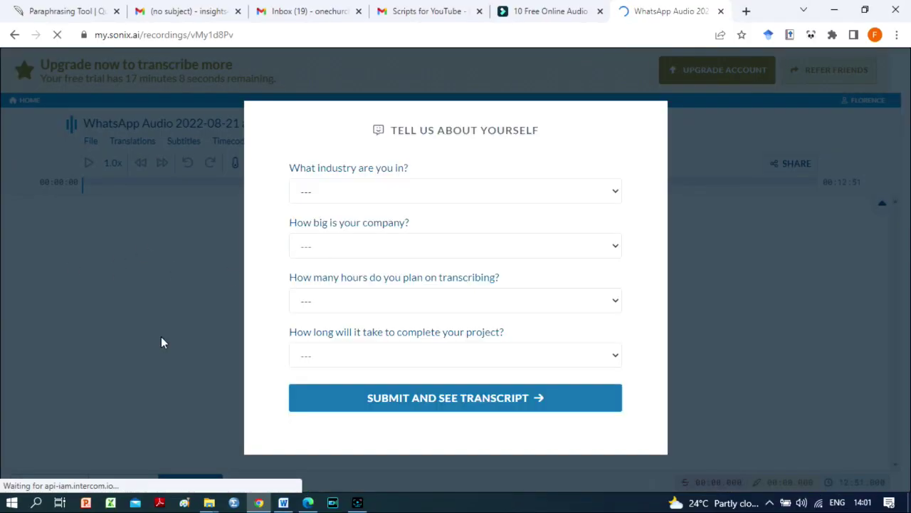
left_click(529, 392)
left_click(602, 250)
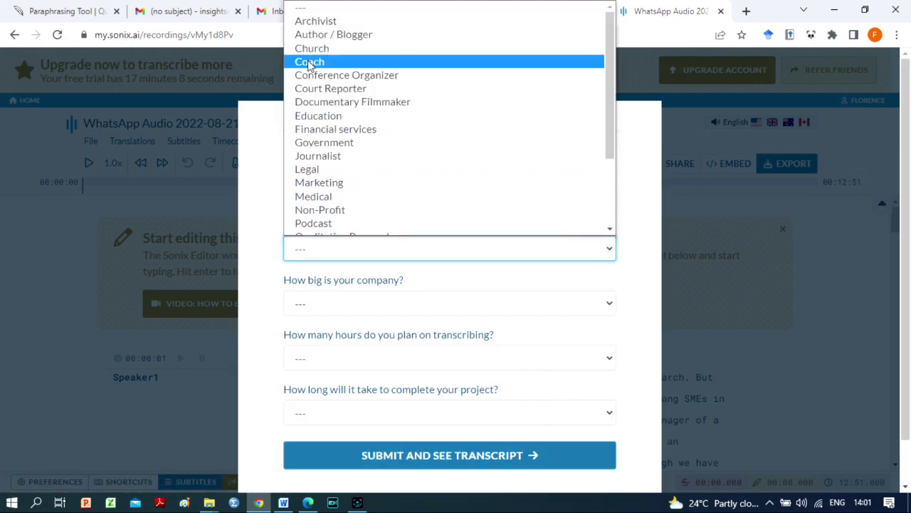
left_click(318, 116)
left_click(459, 303)
left_click(313, 336)
left_click(427, 358)
left_click(317, 416)
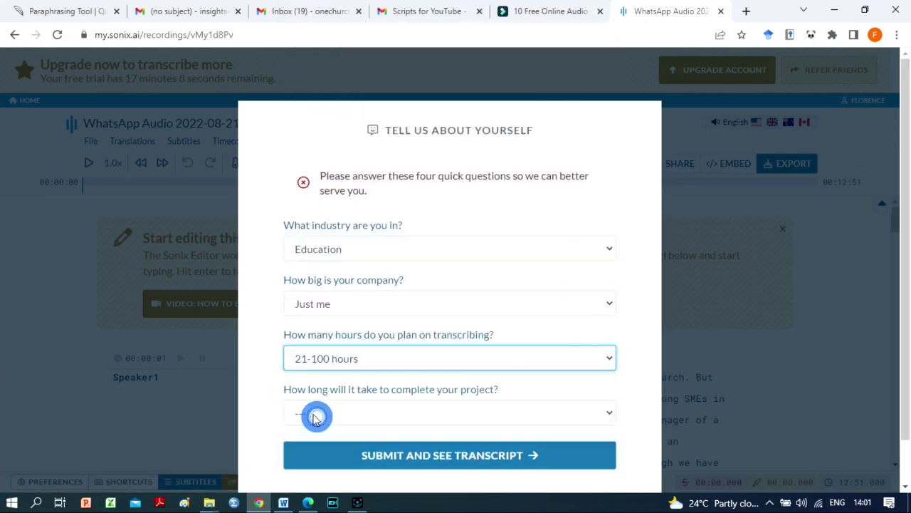
left_click(315, 350)
scroll(905, 223, "down", 10)
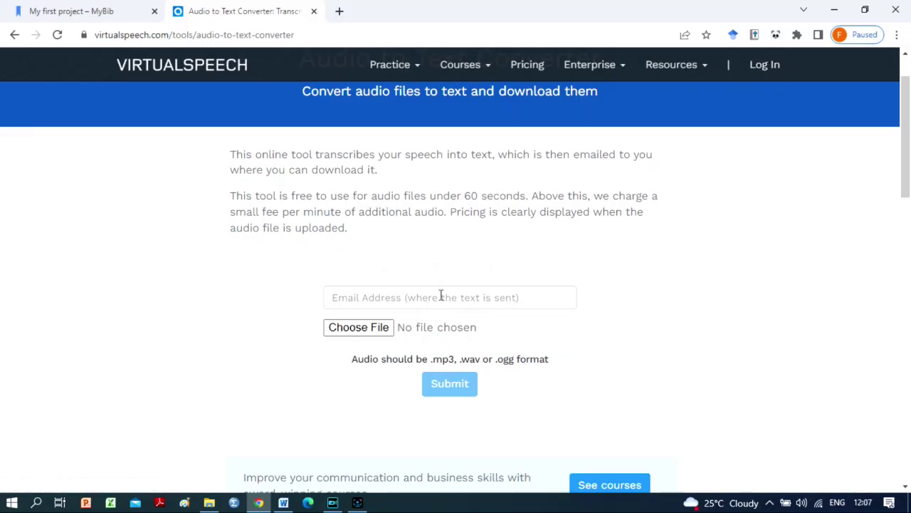
- Enter the delivery e-mail, attach the interview .ogg audio, and submit it for a price quote
left_click(388, 295)
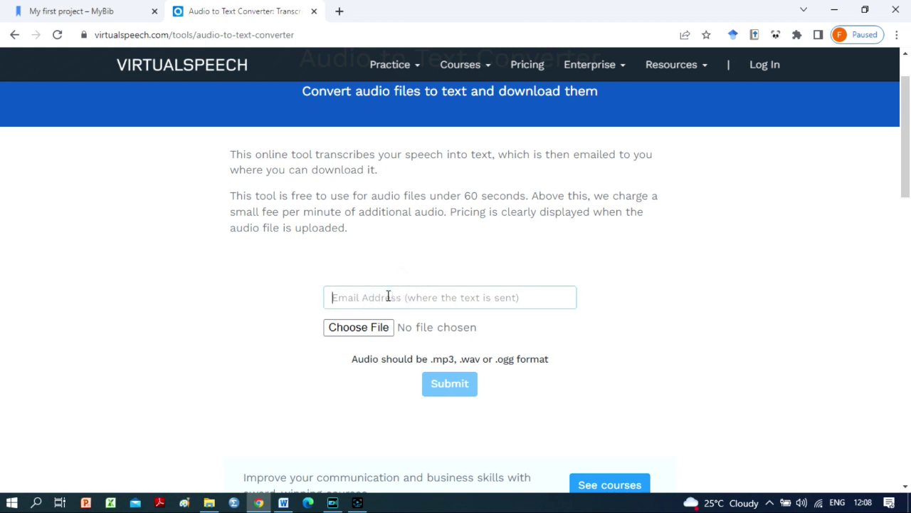
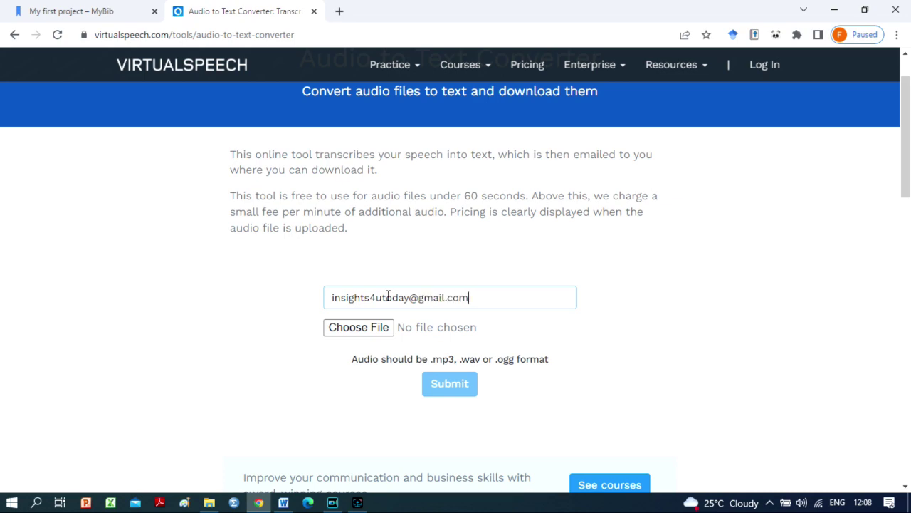
left_click(370, 329)
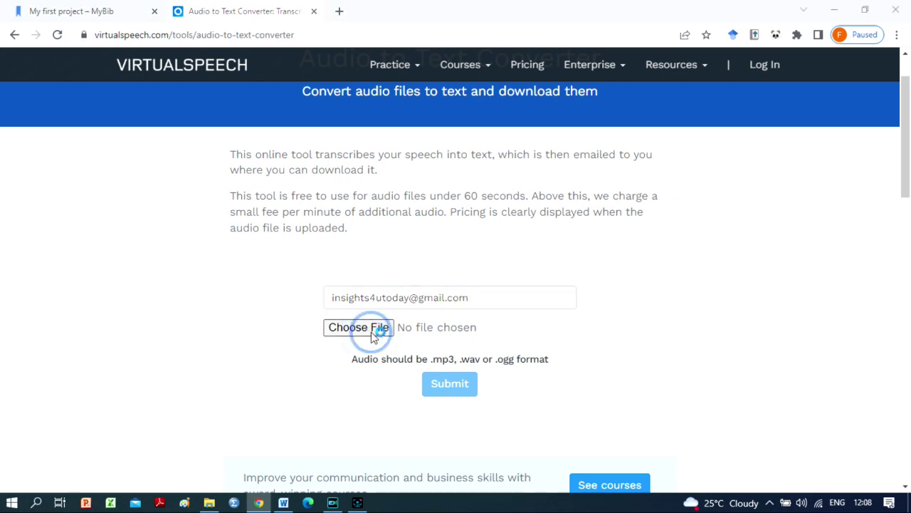
left_click(244, 254)
left_click(317, 316)
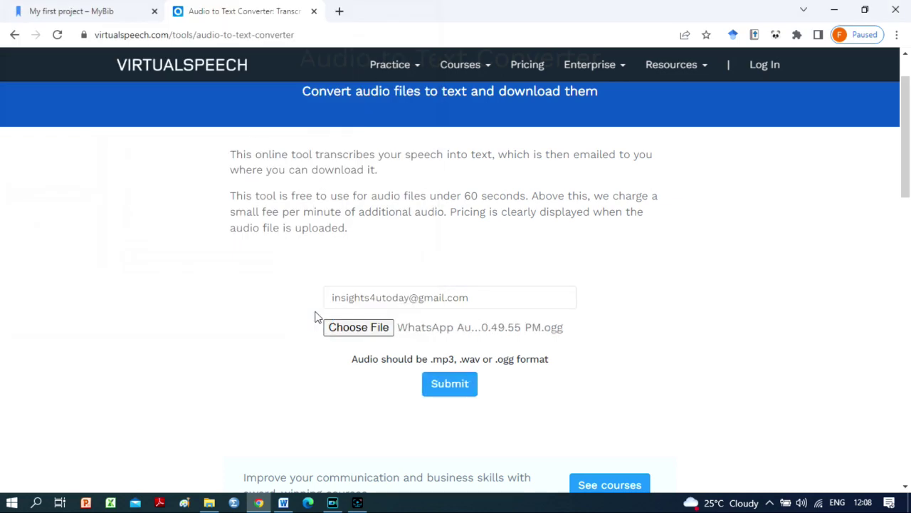
left_click(451, 388)
scroll(452, 388, "down", 10)
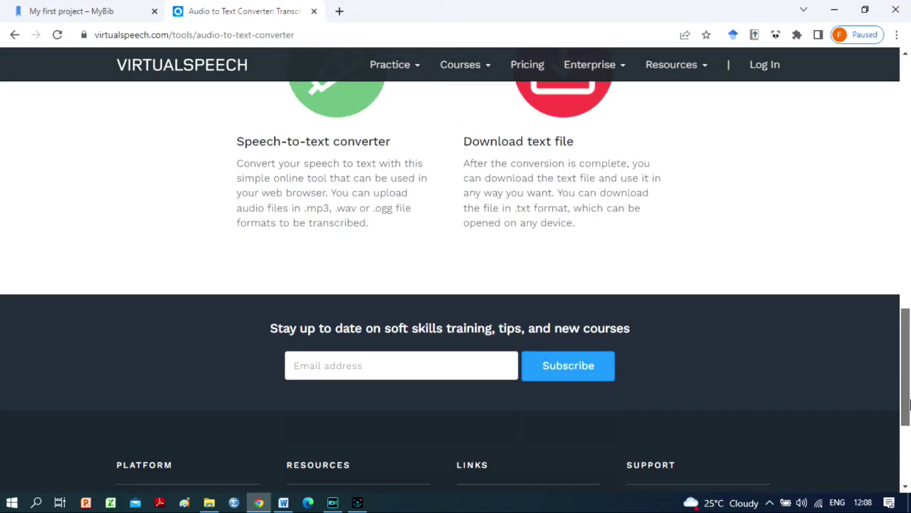
left_click_drag(908, 404, 890, 185)
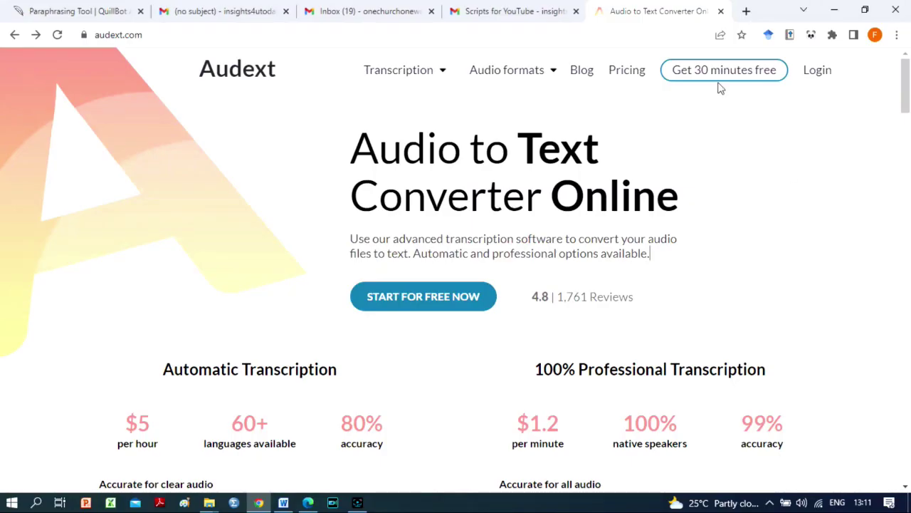
- Log in and upload the WhatsApp .ogg interview audio to Audext in English (USA)
left_click(818, 71)
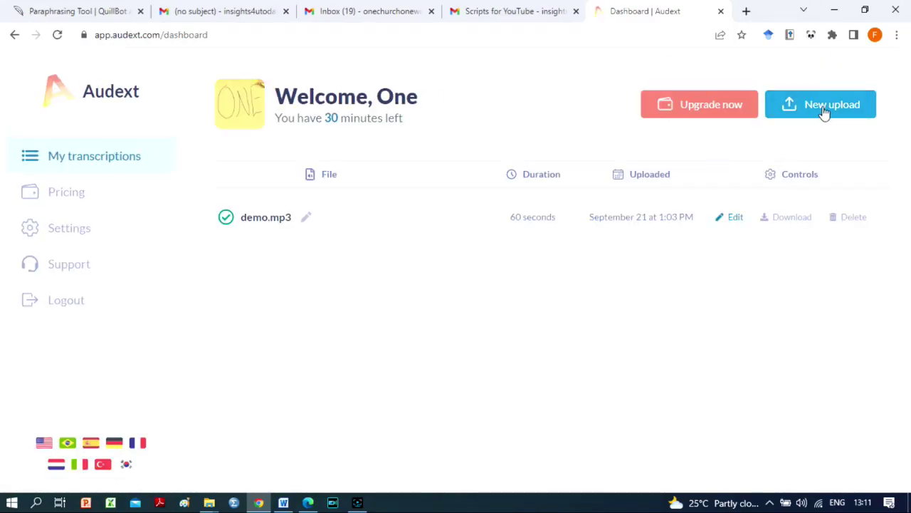
left_click(824, 108)
left_click(295, 218)
left_click(206, 214)
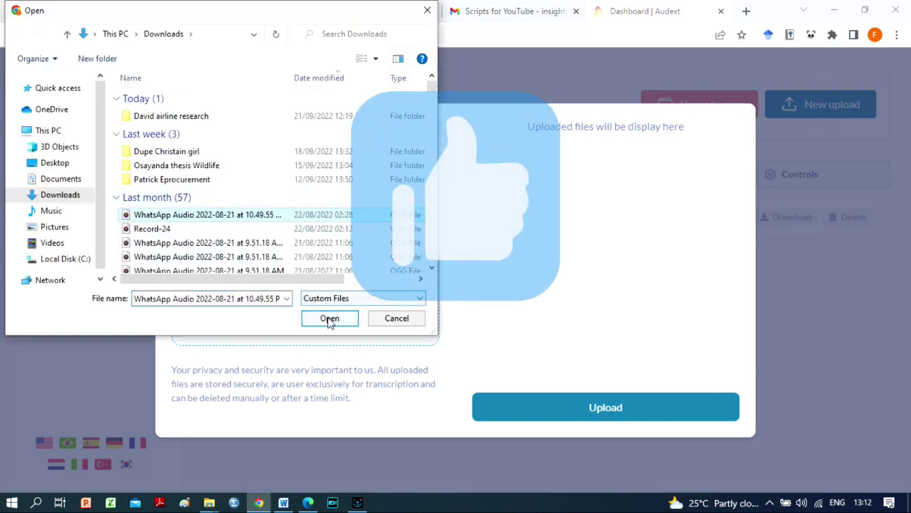
left_click(330, 318)
left_click(371, 131)
left_click(384, 155)
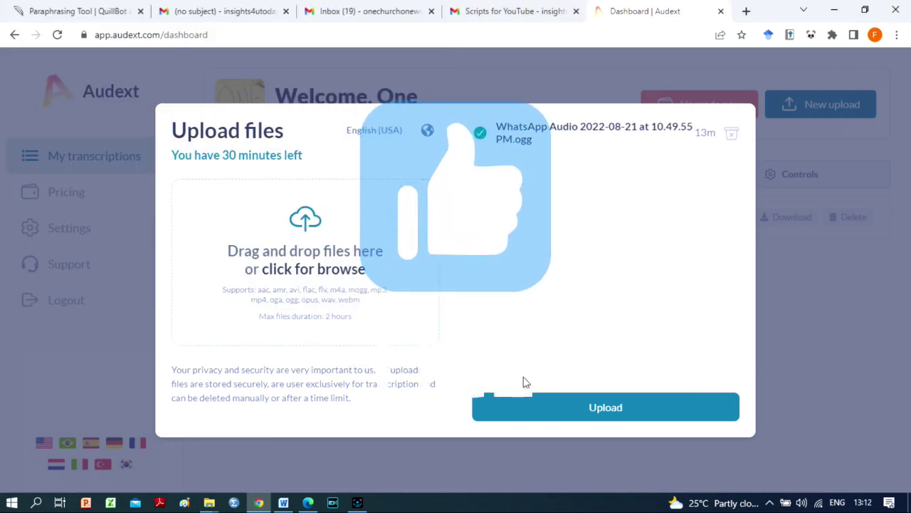
left_click(523, 393)
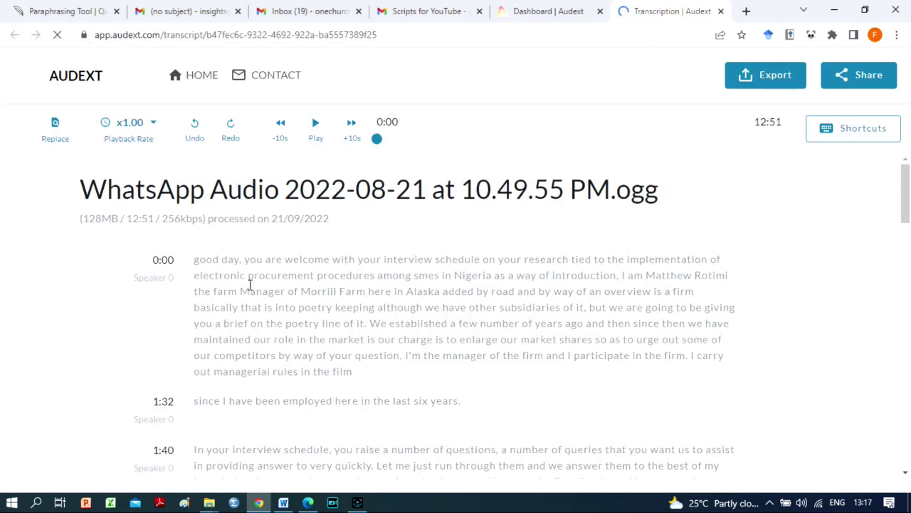
- Scroll to the end of the Audext transcript and bring up its Export options
left_click_drag(908, 187, 906, 462)
left_click(774, 84)
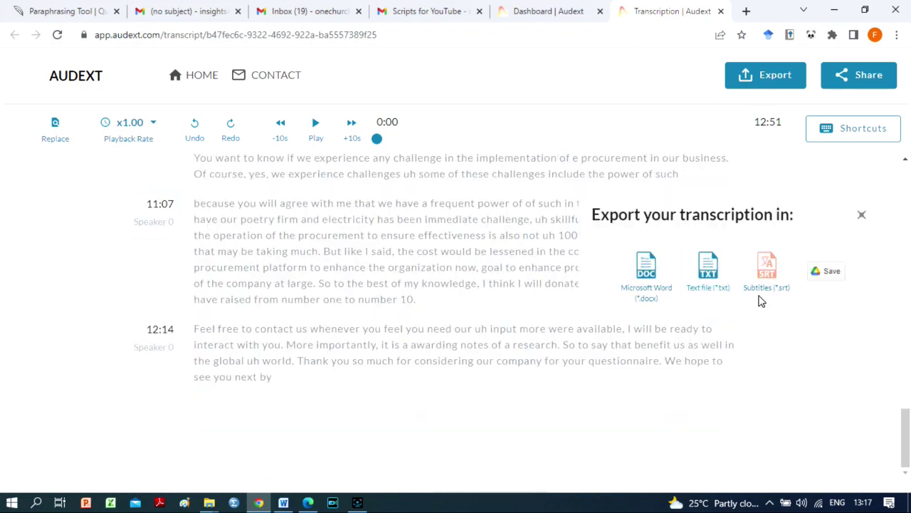